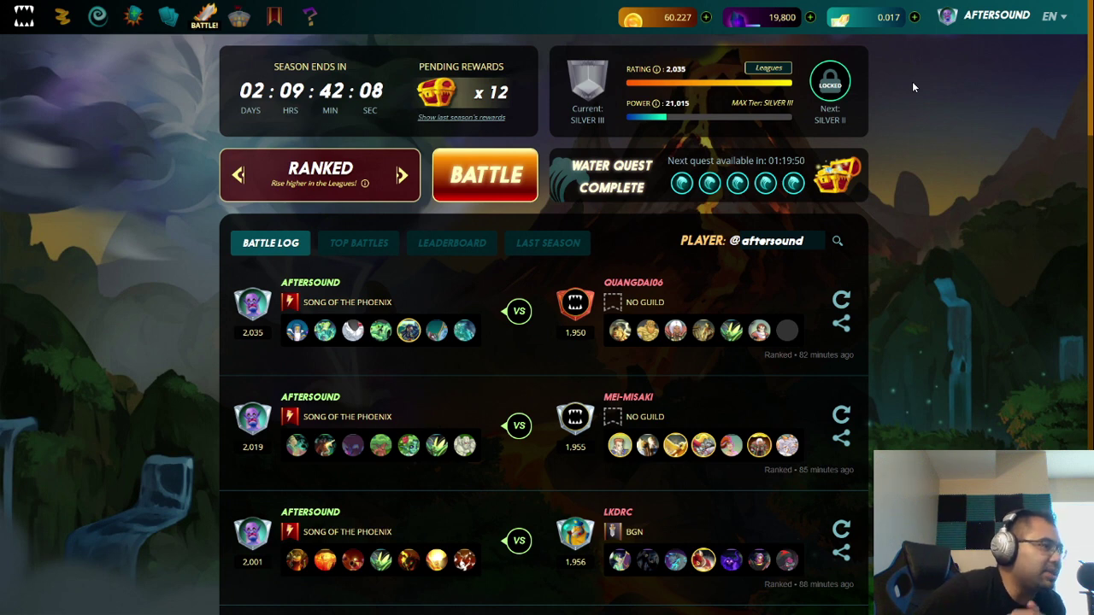
- Review the Dark Energy Crystals balance details, totalling 19,802.082 DEC, then close them
{"action": "mouse_move", "coordinate": [778, 24]}
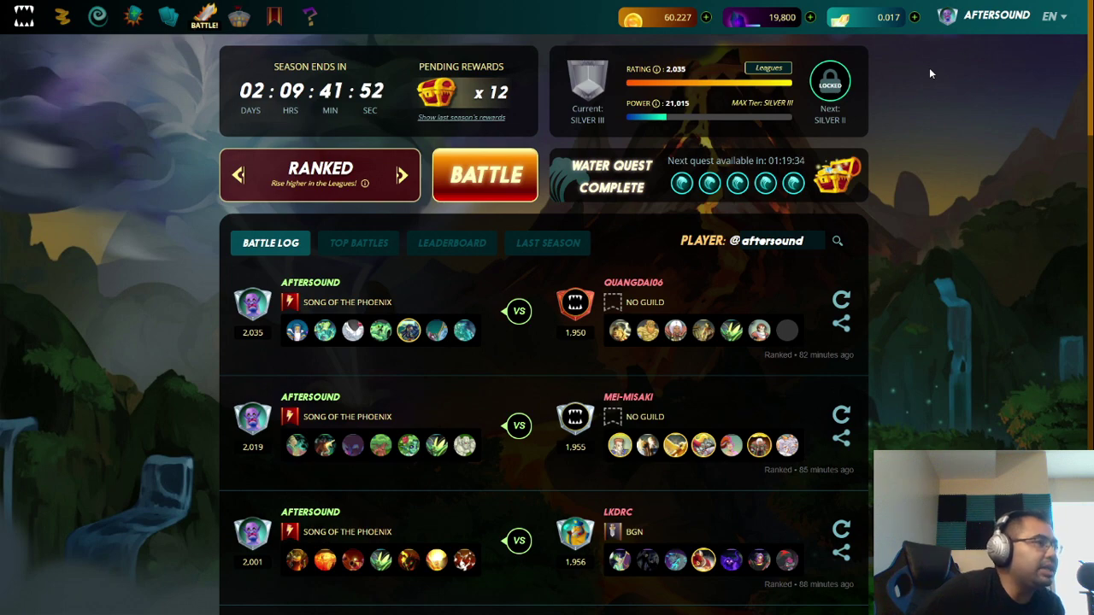
{"action": "left_click", "coordinate": [783, 22]}
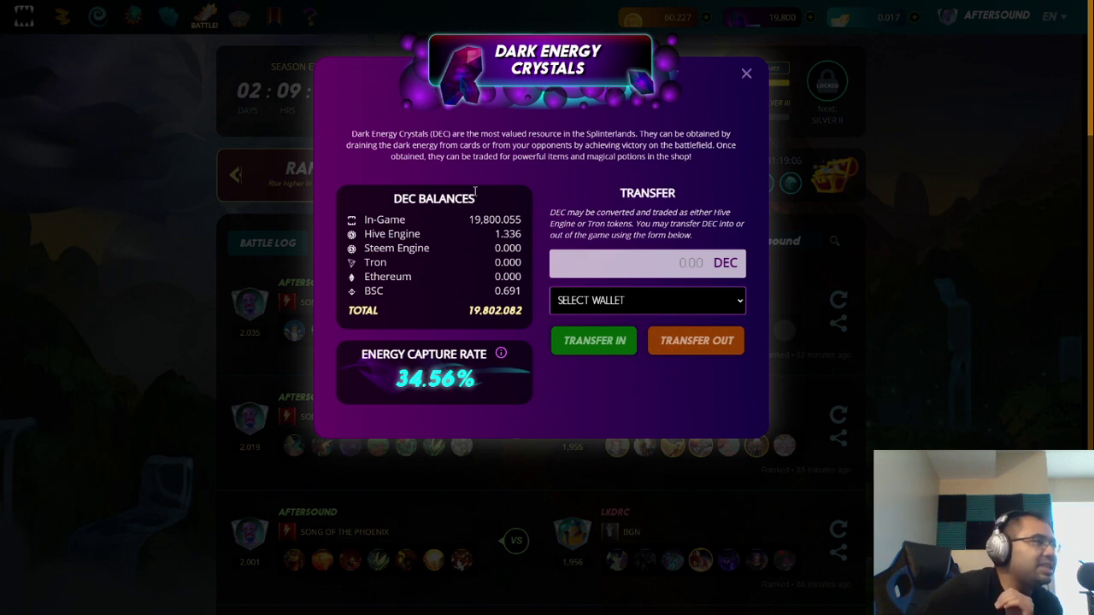
{"action": "left_click", "coordinate": [746, 74]}
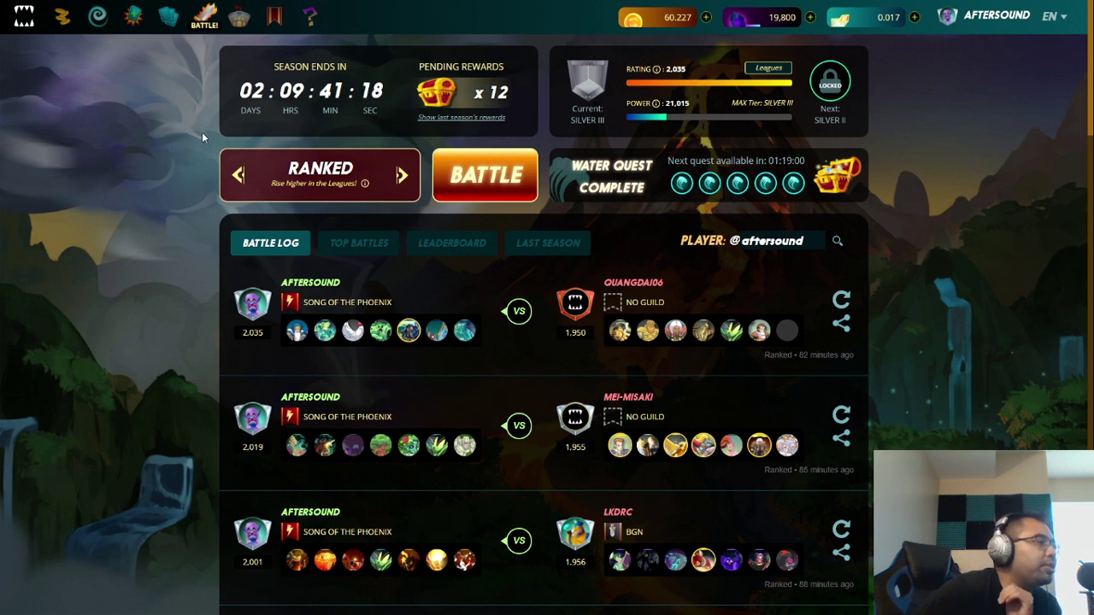
- Filter the collection to Owned cards, open Charlok Minotaur, and tick its first copy
{"action": "left_click", "coordinate": [171, 24]}
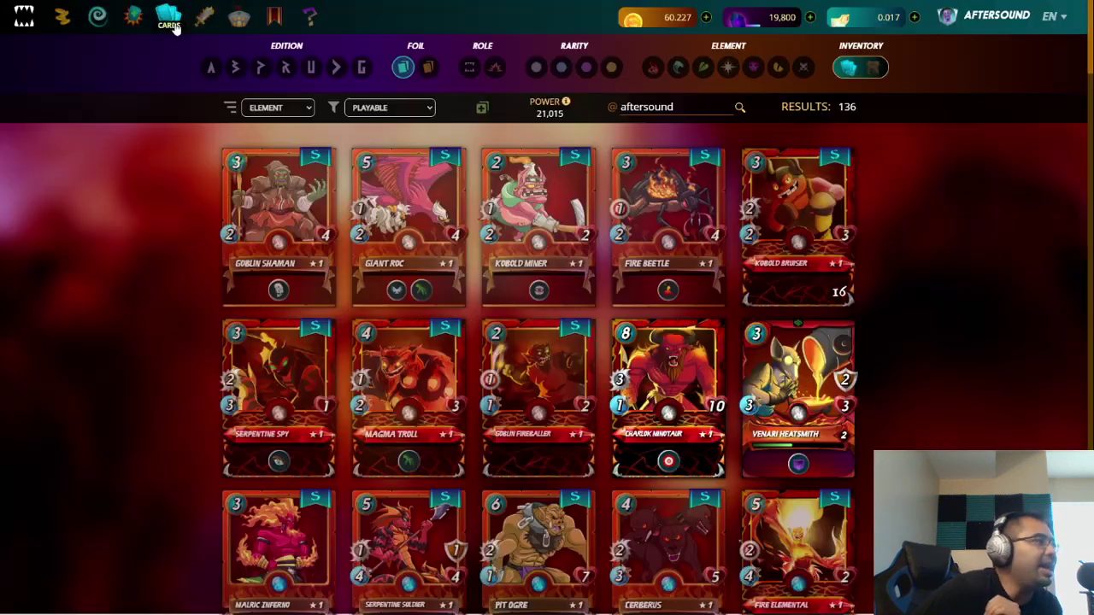
{"action": "left_click", "coordinate": [401, 107]}
{"action": "left_click", "coordinate": [376, 122]}
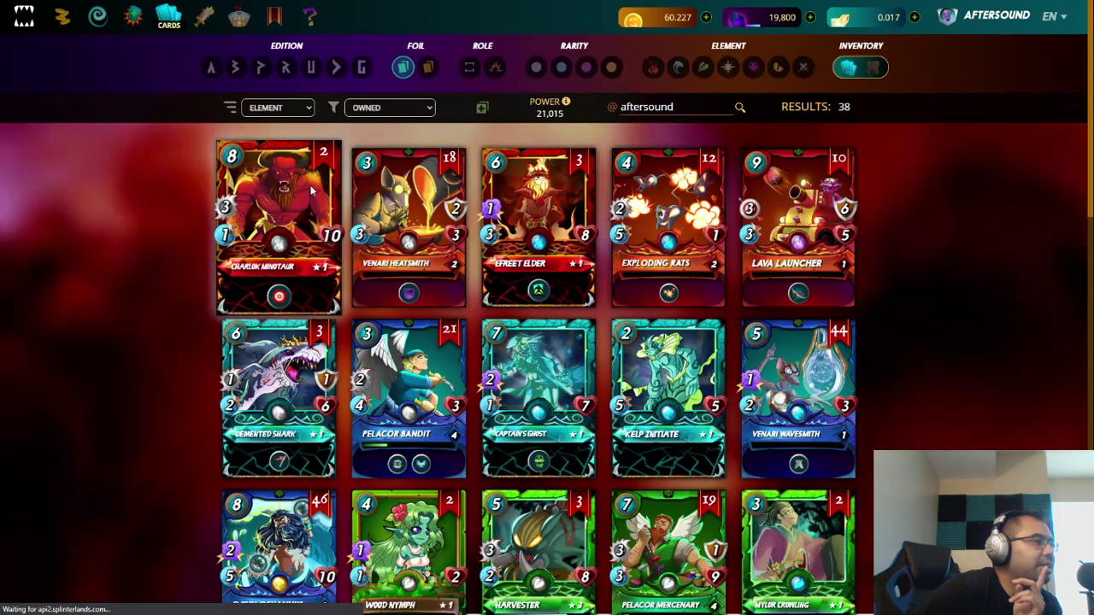
{"action": "left_click", "coordinate": [313, 190]}
{"action": "left_click", "coordinate": [423, 214]}
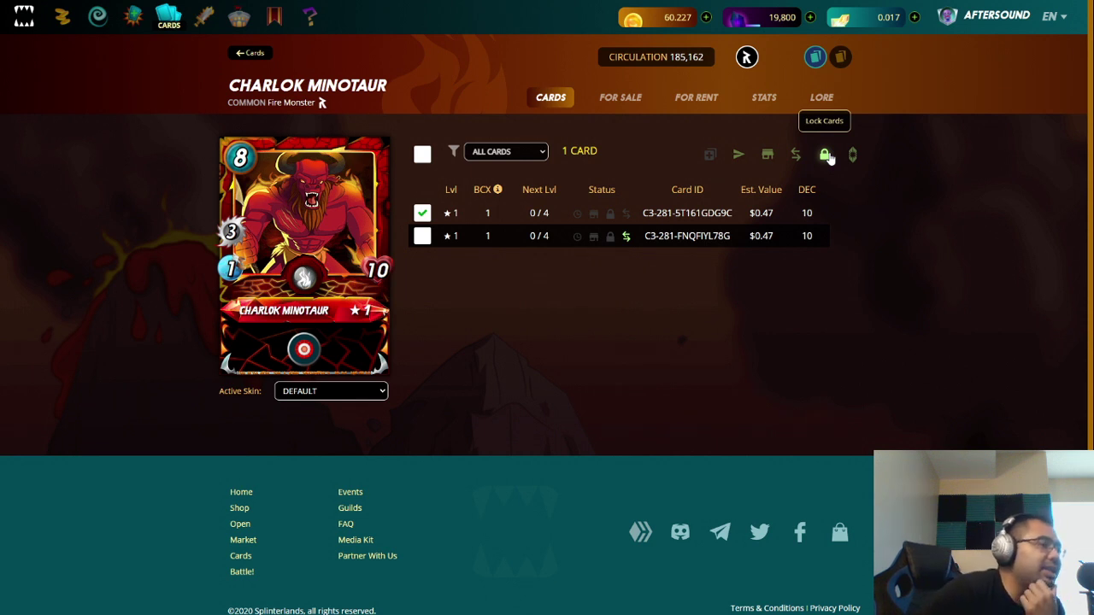
{"action": "left_click", "coordinate": [422, 214]}
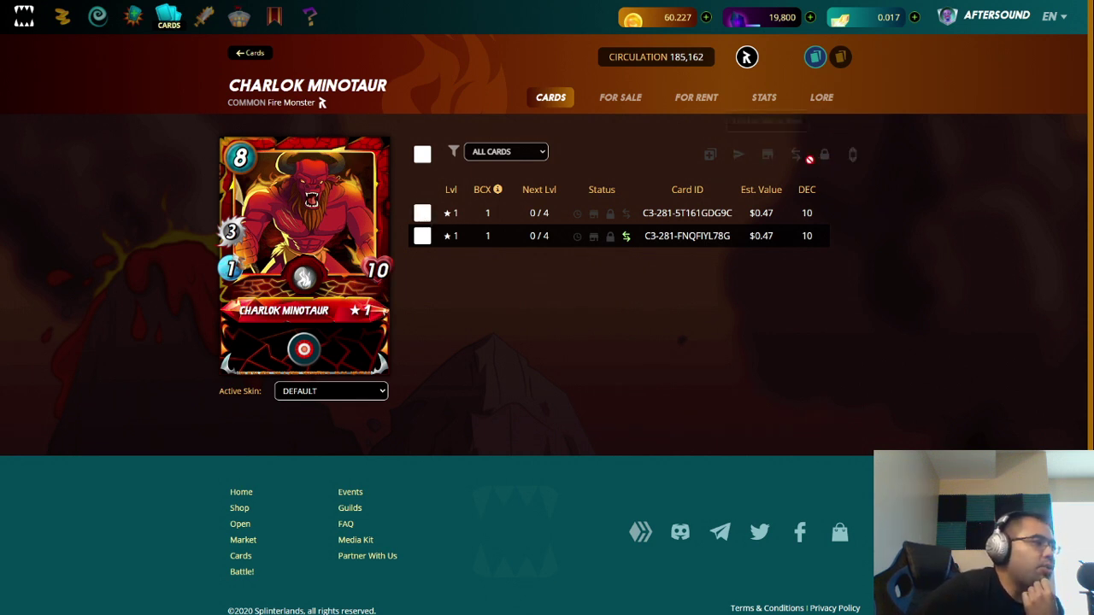
{"action": "left_click", "coordinate": [422, 215]}
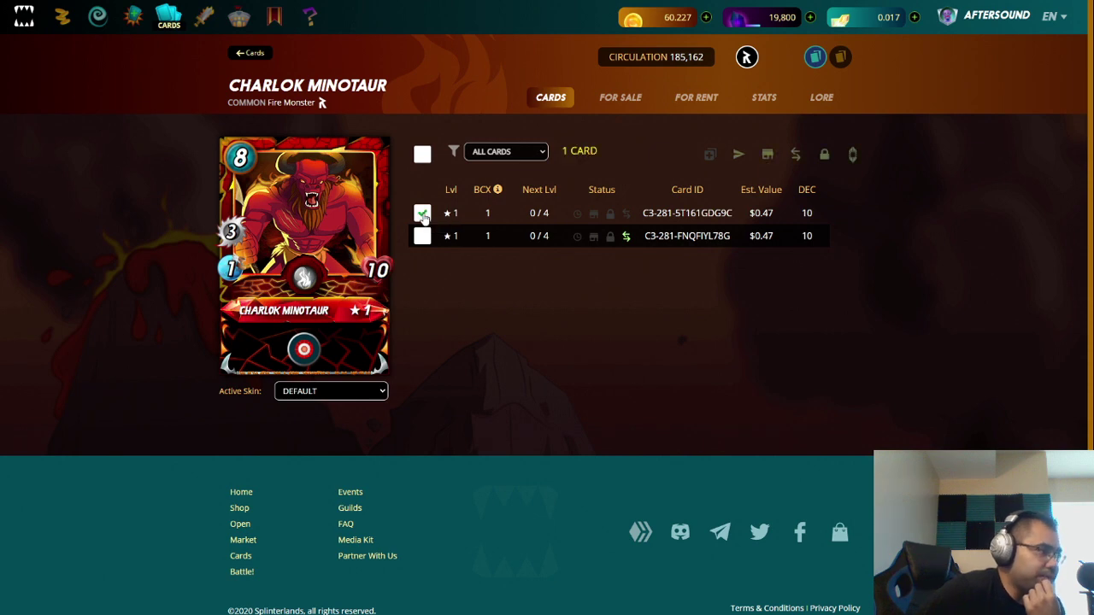
{"action": "left_click", "coordinate": [824, 153]}
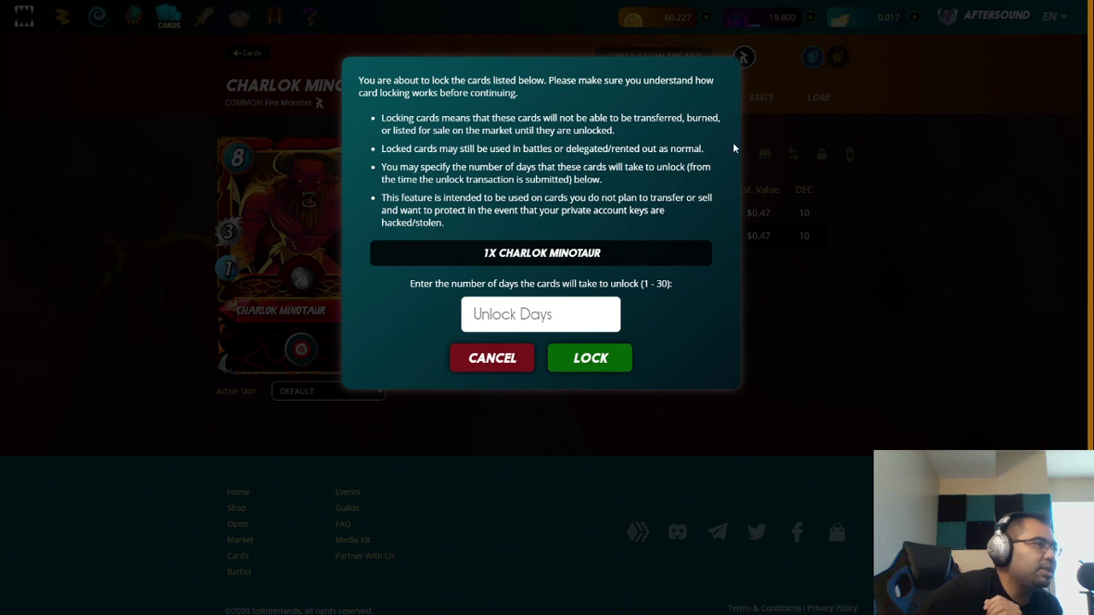
{"action": "left_click", "coordinate": [514, 352]}
{"action": "left_click", "coordinate": [426, 215]}
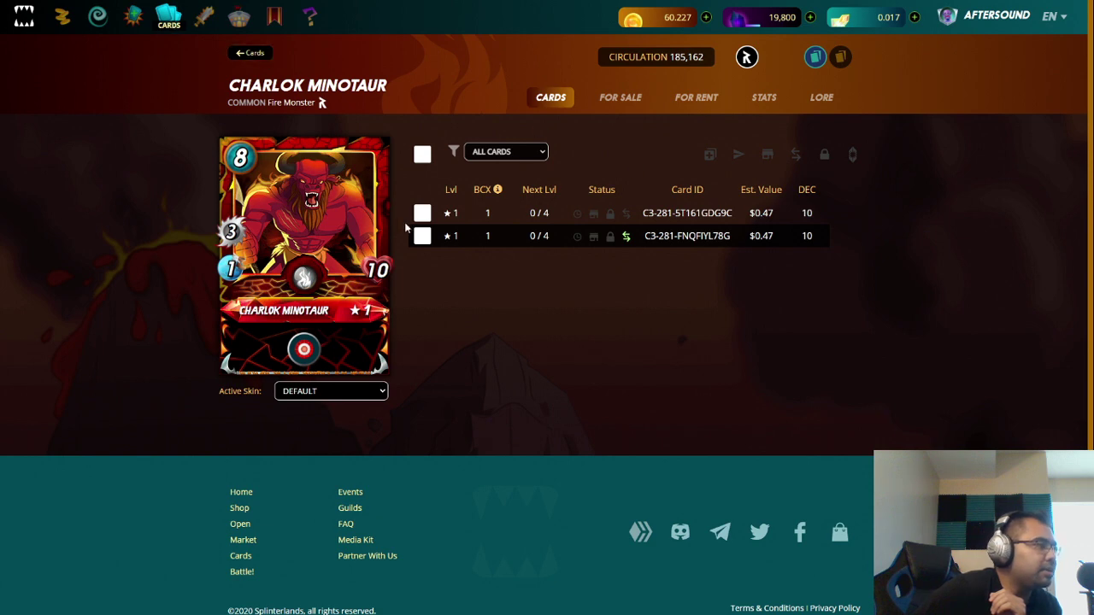
- Lock the first Charlok Minotaur copy with a 3-day unlock time and sign it in Hive Keychain
{"action": "left_click", "coordinate": [422, 214]}
{"action": "left_click", "coordinate": [824, 155]}
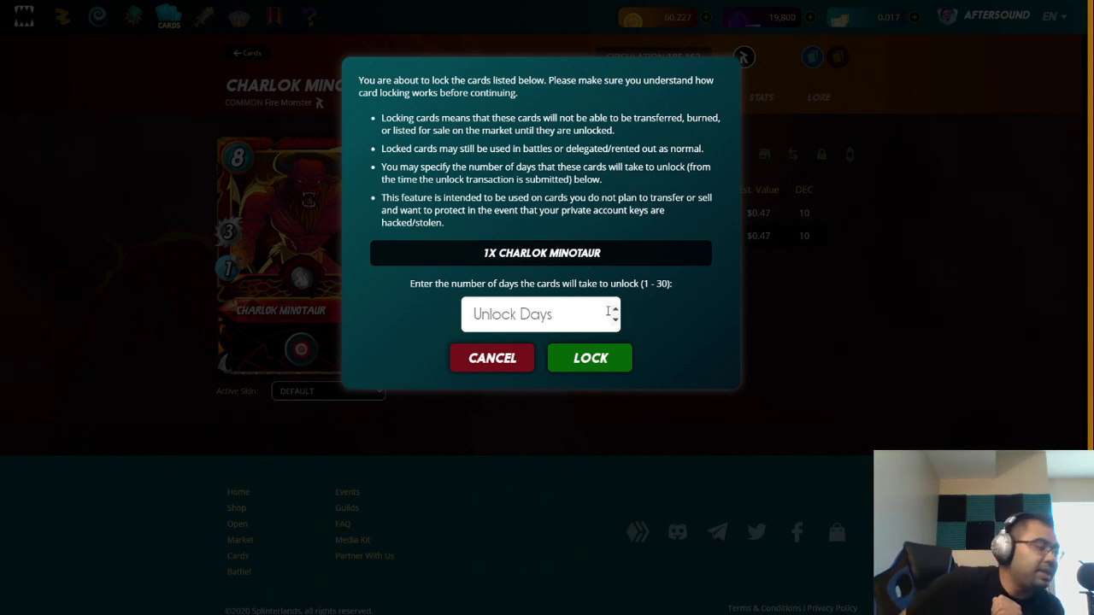
{"action": "type", "text": "3"}
{"action": "left_click", "coordinate": [605, 357]}
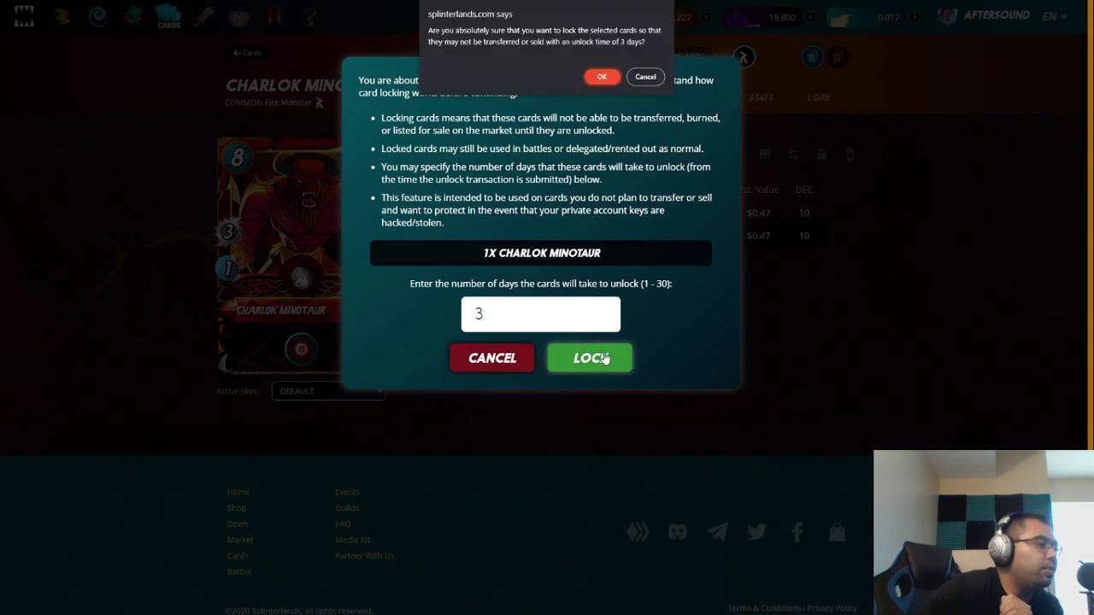
{"action": "left_click", "coordinate": [609, 78]}
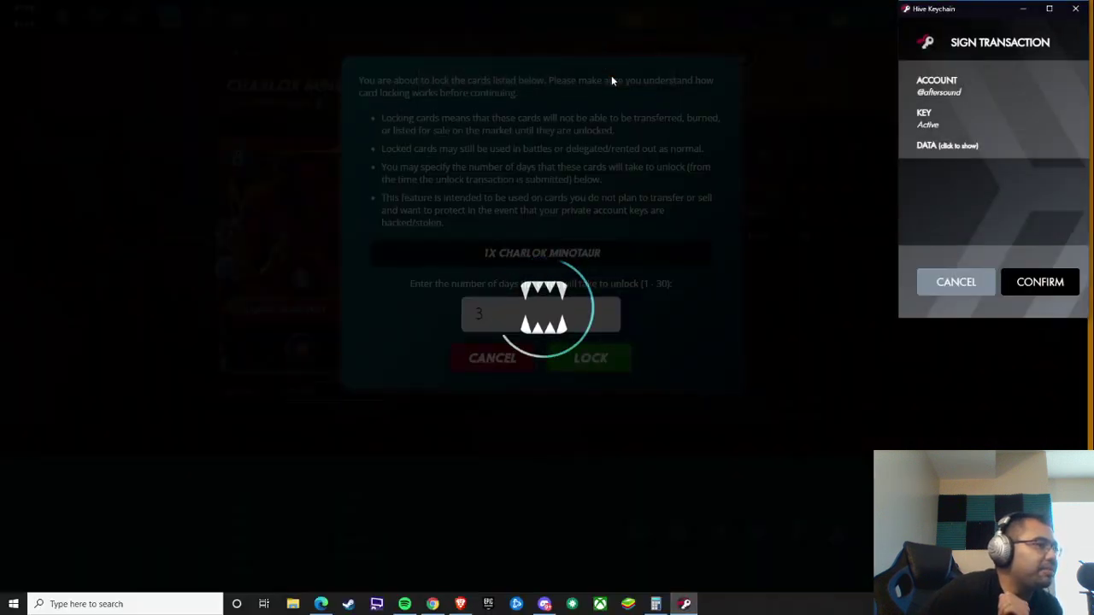
{"action": "left_click", "coordinate": [1045, 286]}
{"action": "left_click", "coordinate": [1060, 111]}
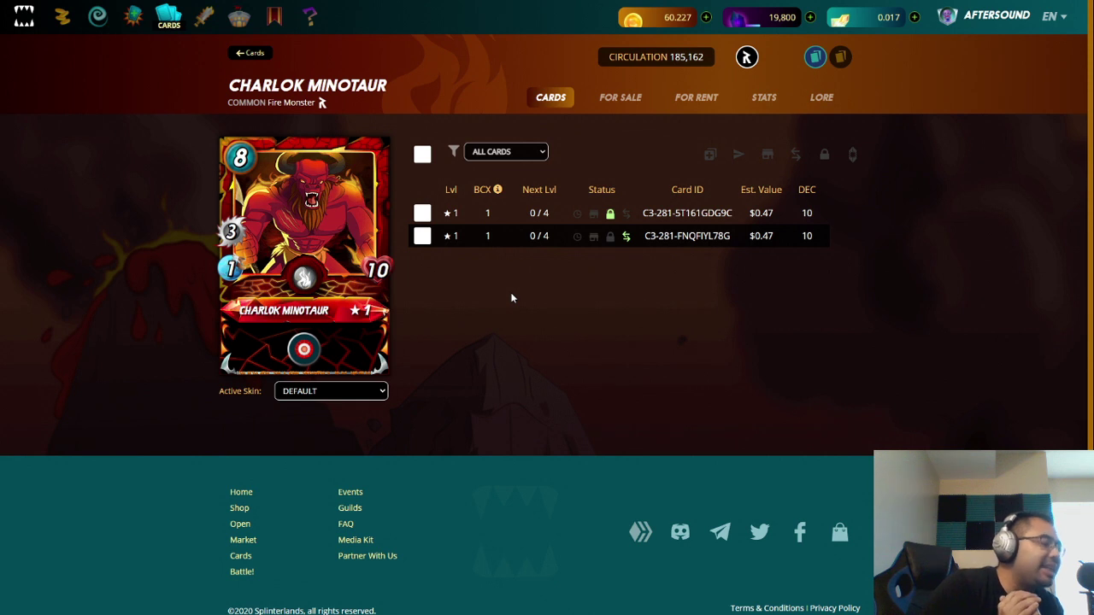
- Start unlocking the locked Charlok Minotaur copy and sign the transaction in Hive Keychain
{"action": "left_click", "coordinate": [609, 214]}
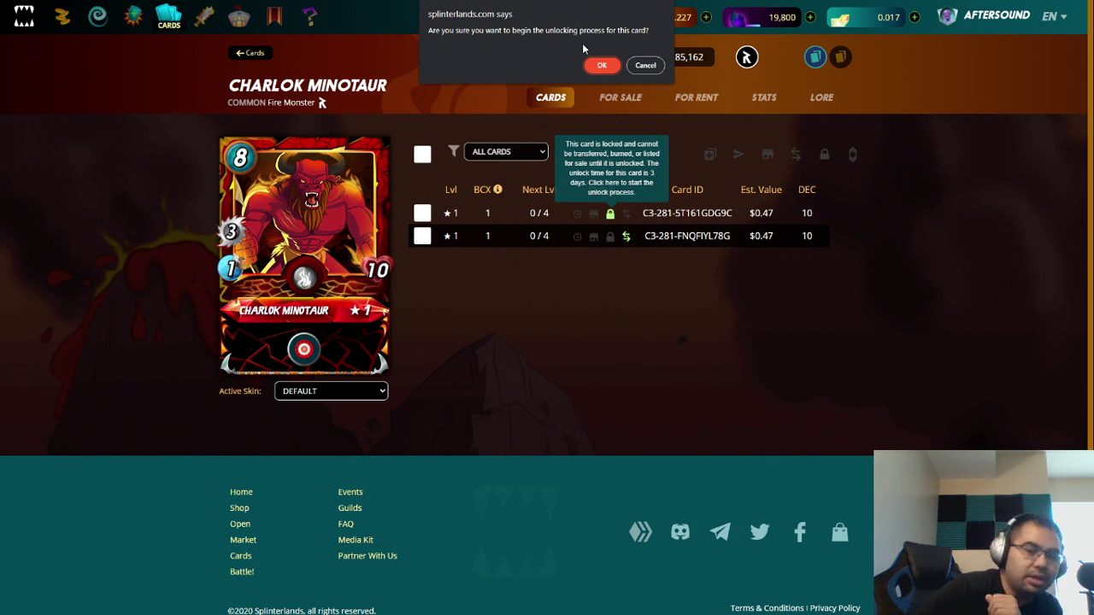
{"action": "left_click", "coordinate": [602, 65]}
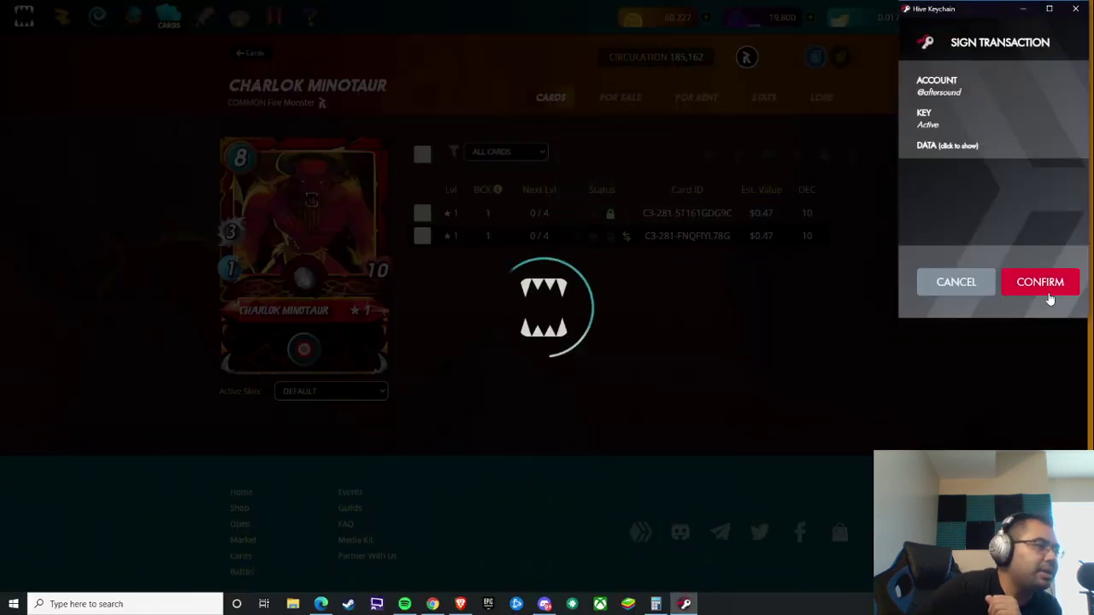
{"action": "left_click", "coordinate": [1050, 298]}
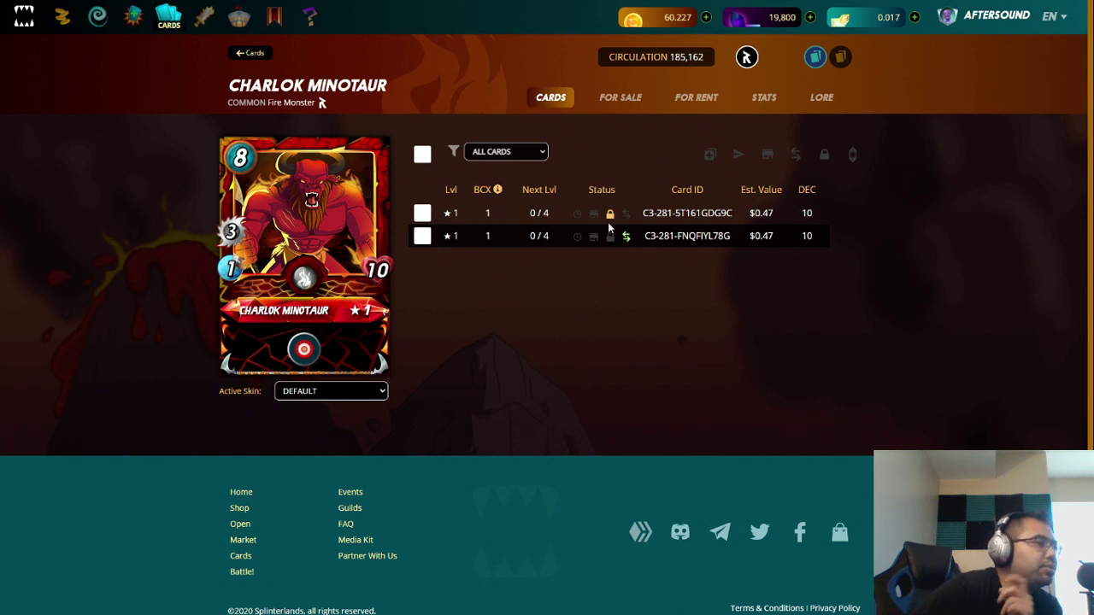
- Cancel the pending unlock on the first Charlok Minotaur copy and sign it in Hive Keychain
{"action": "mouse_move", "coordinate": [609, 218]}
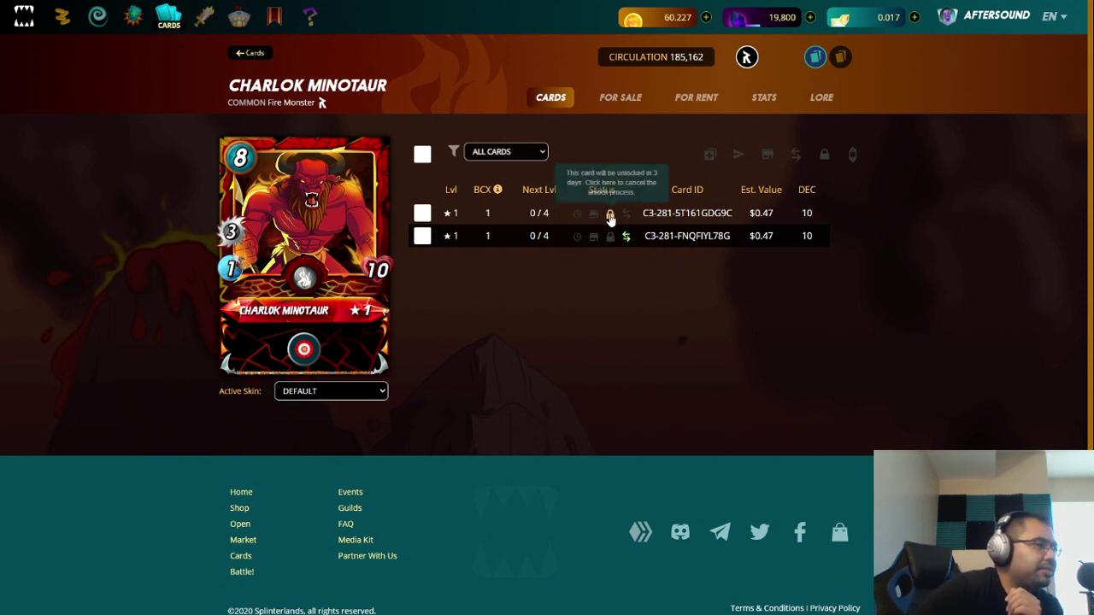
{"action": "left_click", "coordinate": [609, 215]}
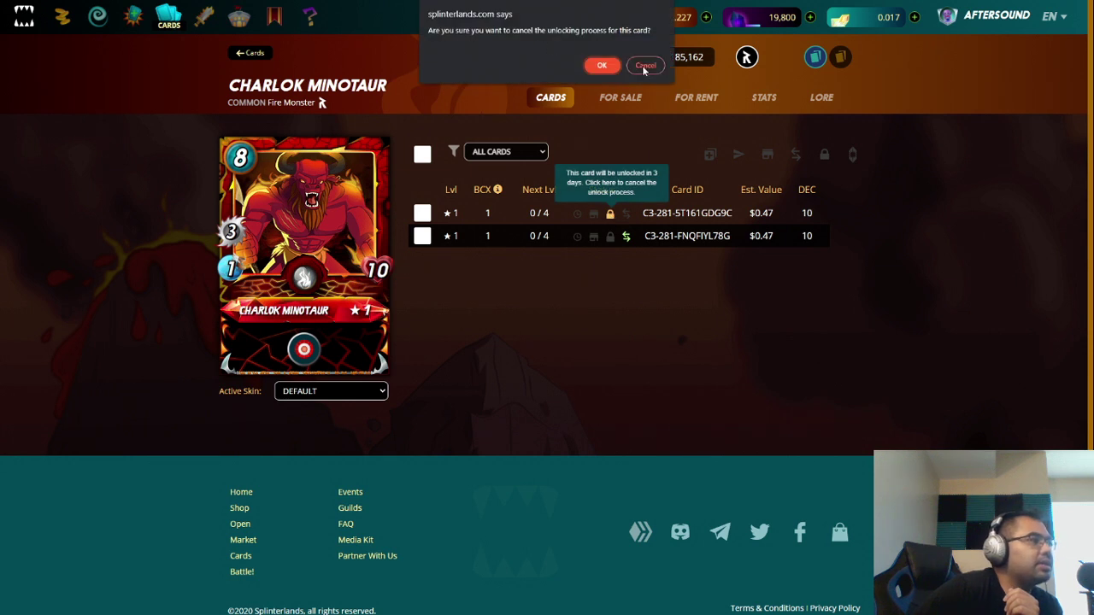
{"action": "left_click", "coordinate": [603, 65]}
{"action": "left_click", "coordinate": [1026, 282]}
{"action": "left_click", "coordinate": [974, 111]}
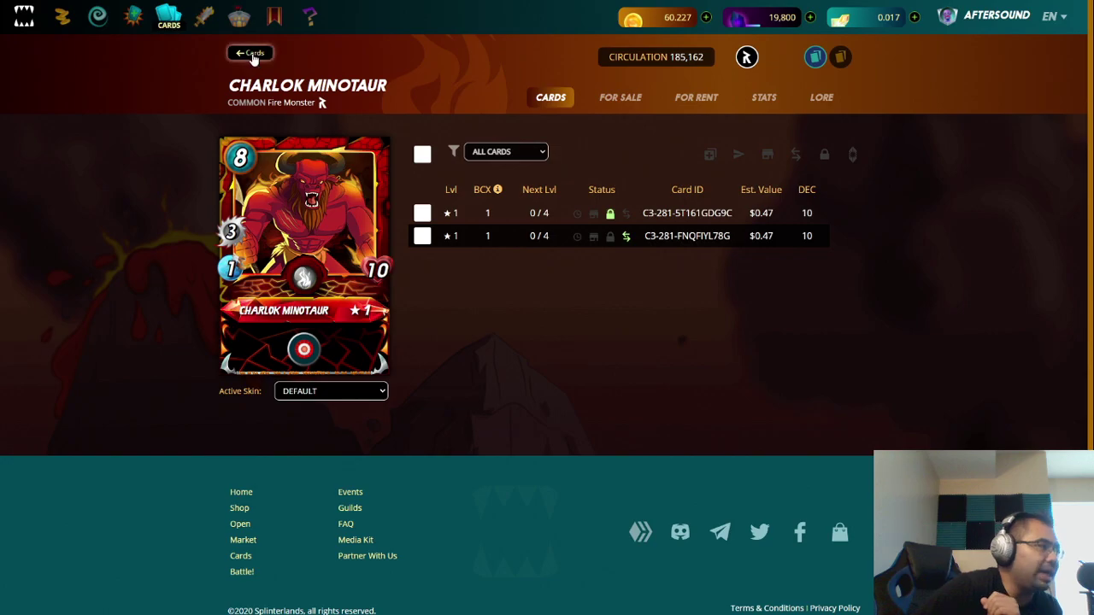
- Return to the owned card collection and filter it to Common rarity cards
{"action": "left_click", "coordinate": [252, 55]}
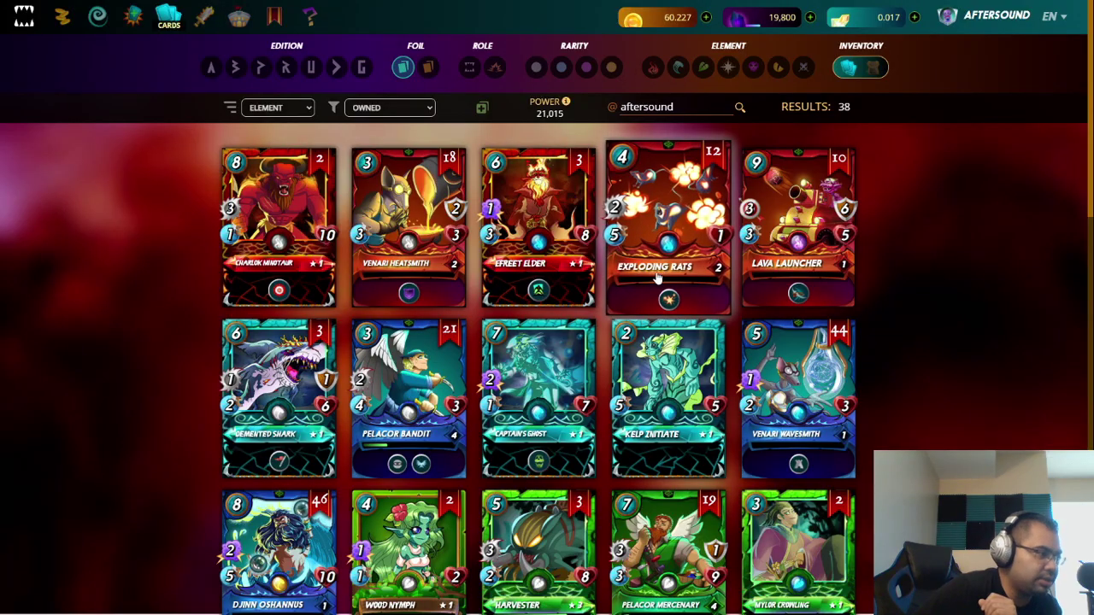
{"action": "scroll", "coordinate": [640, 279], "scroll_direction": "down", "scroll_amount": 2}
{"action": "scroll", "coordinate": [638, 278], "scroll_direction": "up", "scroll_amount": 2}
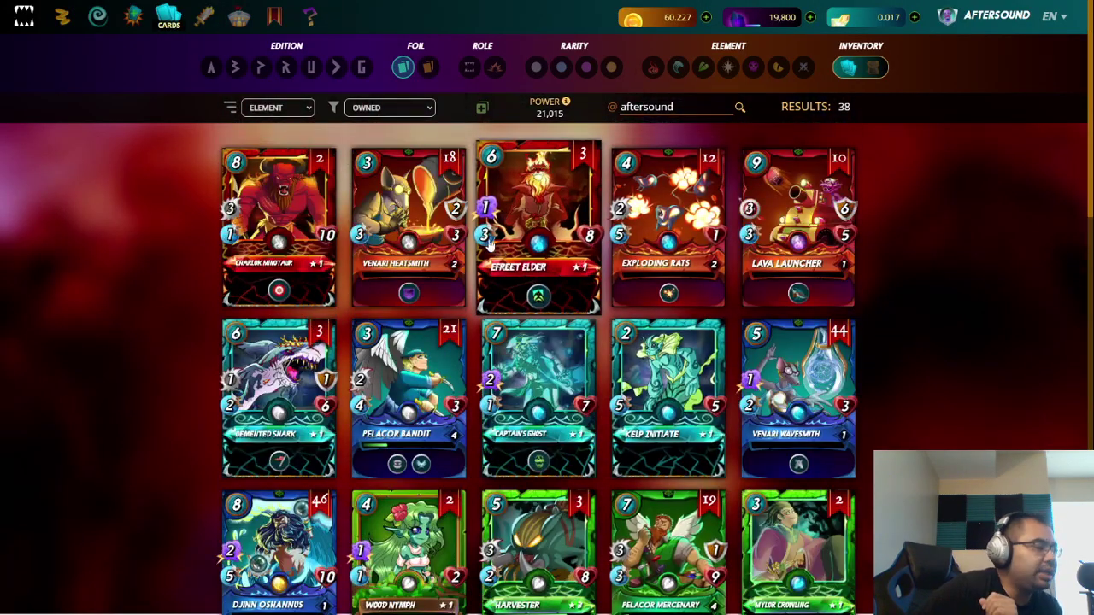
{"action": "scroll", "coordinate": [628, 232], "scroll_direction": "down", "scroll_amount": 8}
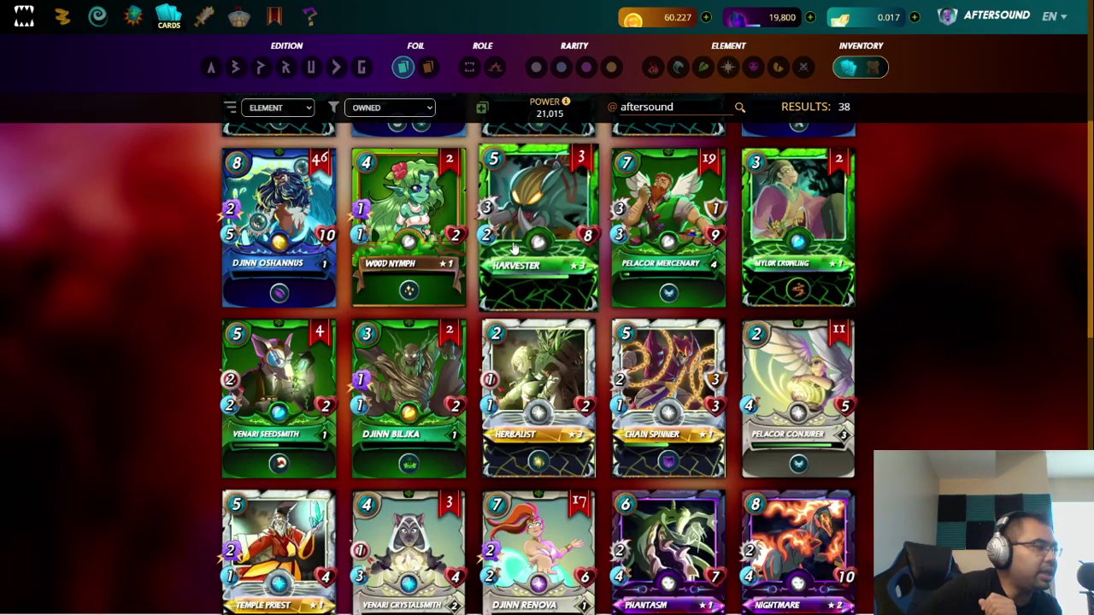
{"action": "left_click", "coordinate": [536, 67]}
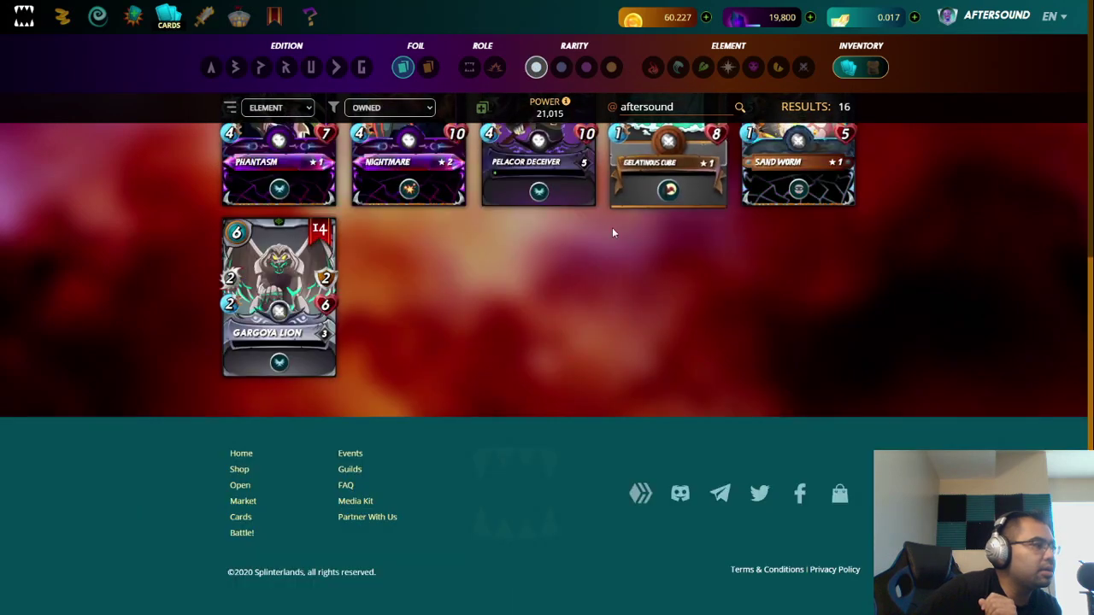
{"action": "scroll", "coordinate": [598, 299], "scroll_direction": "up", "scroll_amount": 3}
- Open Pelacor Deceiver and select the level 5 copy plus level 1 copy QUF7VB6N28
{"action": "left_click", "coordinate": [561, 396]}
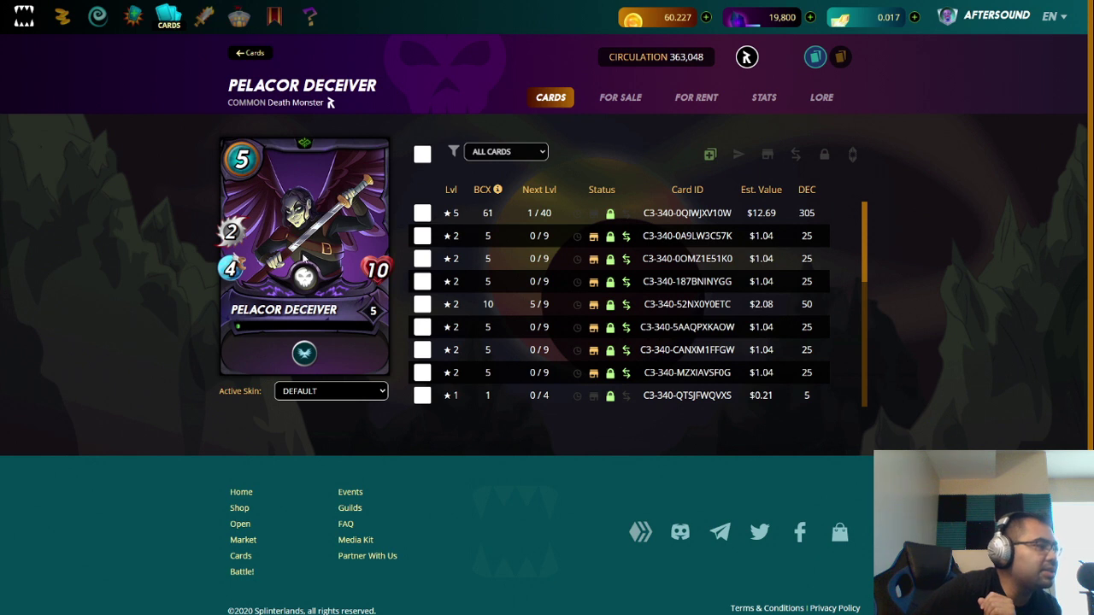
{"action": "left_click", "coordinate": [422, 214]}
{"action": "scroll", "coordinate": [504, 242], "scroll_direction": "down", "scroll_amount": 3}
{"action": "scroll", "coordinate": [504, 243], "scroll_direction": "up", "scroll_amount": 3}
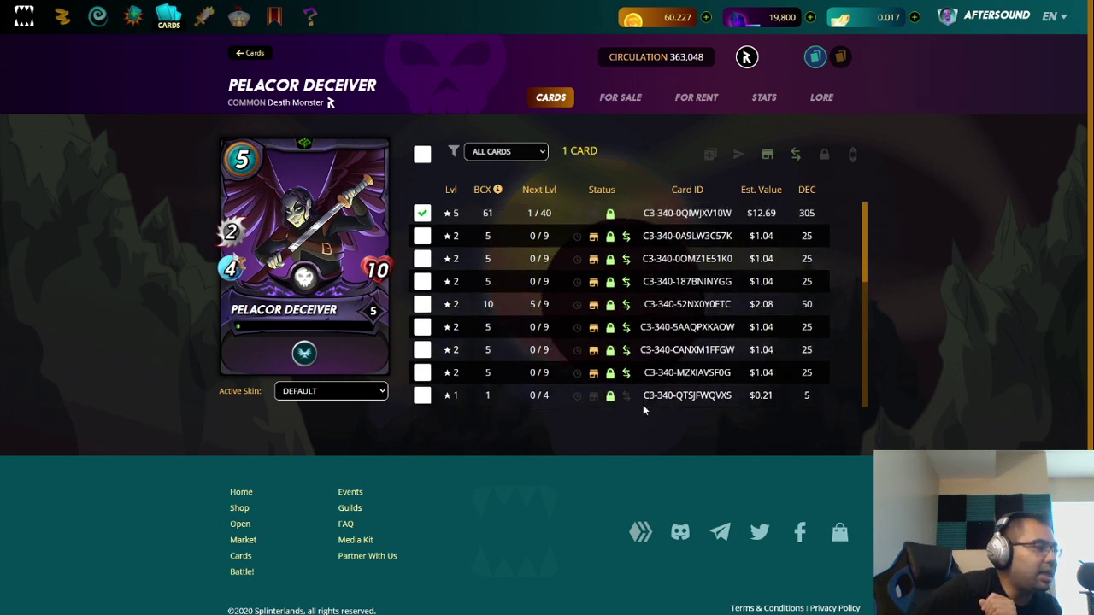
{"action": "left_click", "coordinate": [422, 397]}
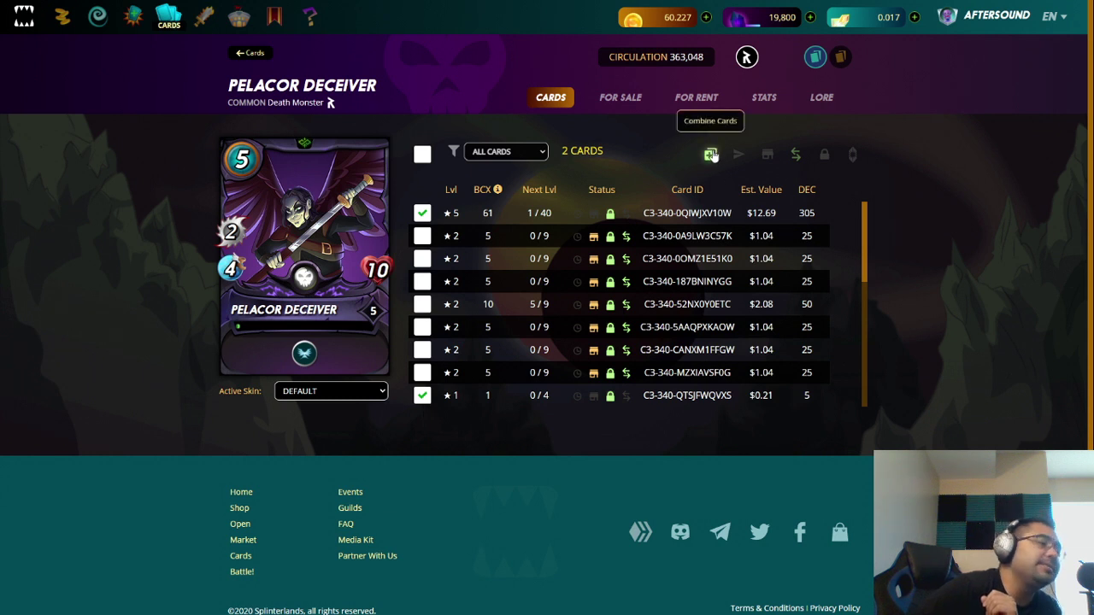
{"action": "scroll", "coordinate": [462, 289], "scroll_direction": "down", "scroll_amount": 1}
{"action": "left_click", "coordinate": [423, 339]}
{"action": "left_click", "coordinate": [423, 361]}
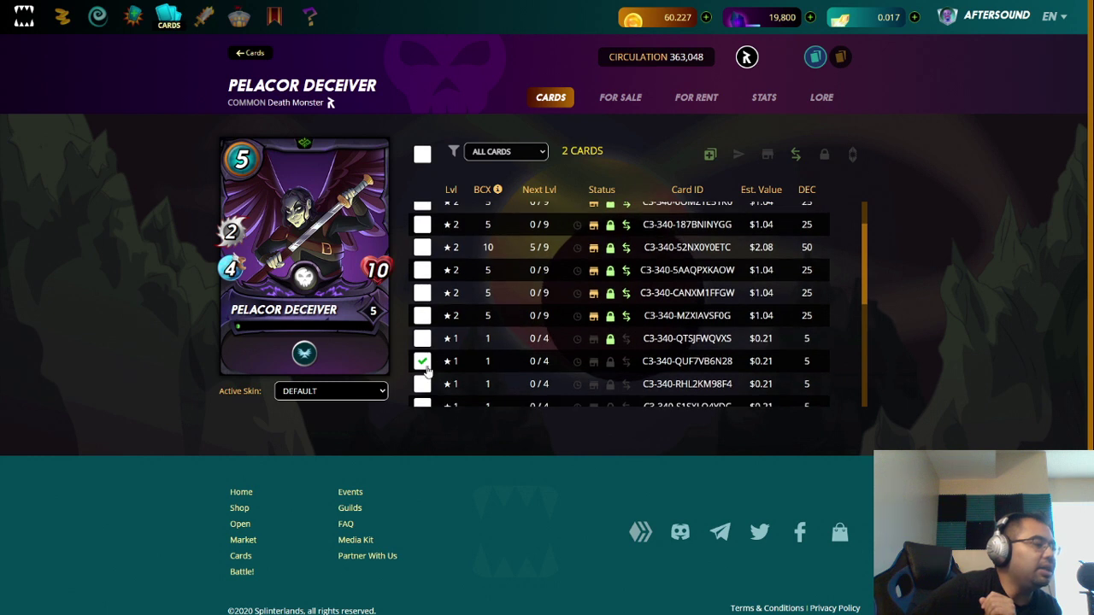
- Deselect the level 5 copy, then switch to the PeakMonsters card collection
{"action": "scroll", "coordinate": [599, 273], "scroll_direction": "up", "scroll_amount": 1}
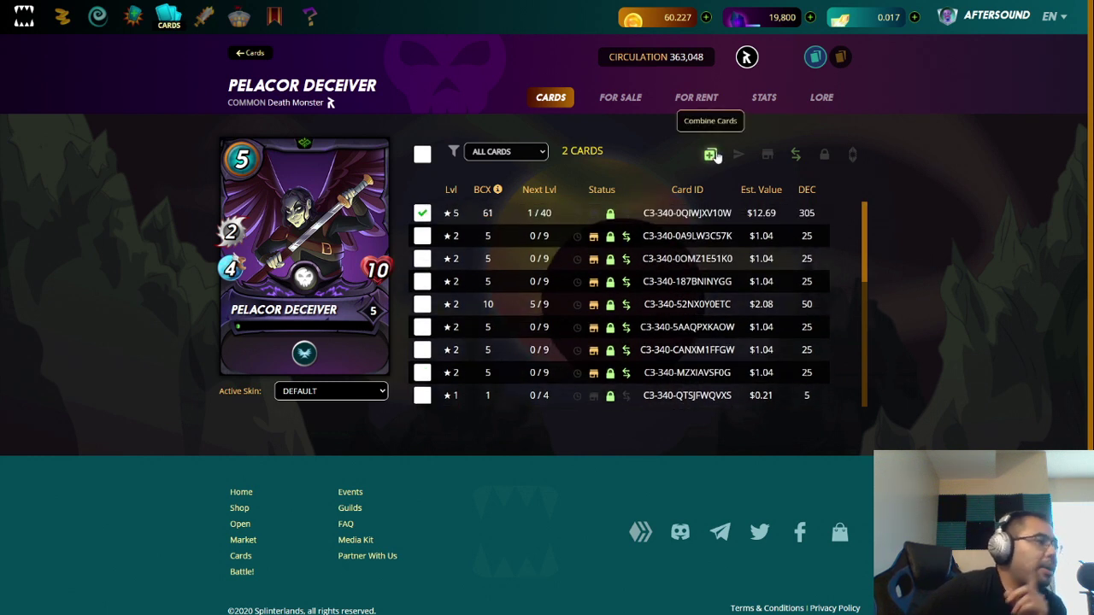
{"action": "scroll", "coordinate": [480, 366], "scroll_direction": "down", "scroll_amount": 1}
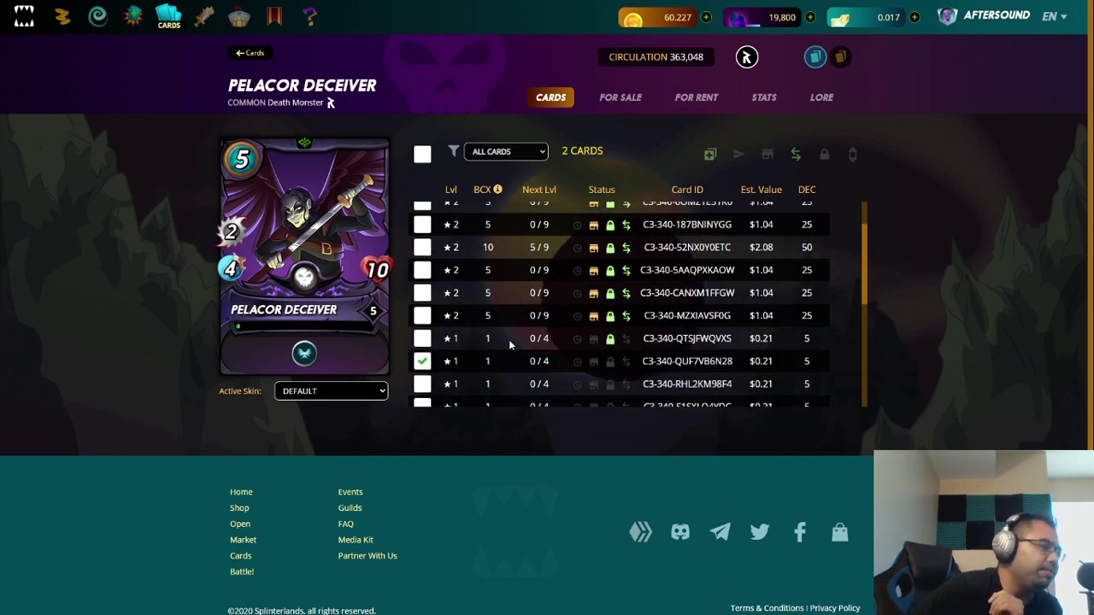
{"action": "scroll", "coordinate": [509, 339], "scroll_direction": "up", "scroll_amount": 1}
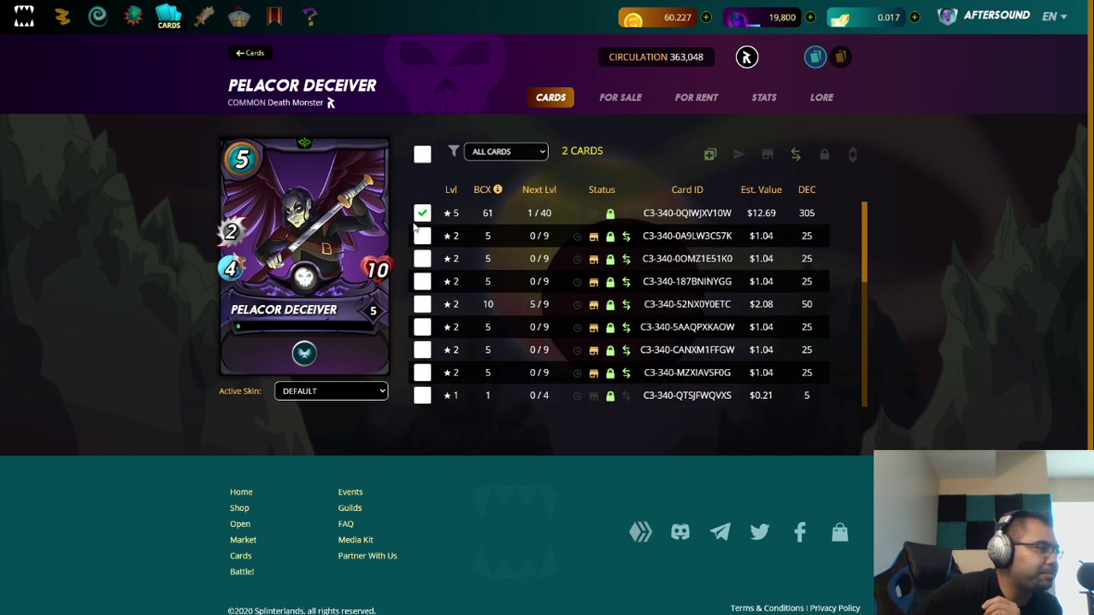
{"action": "left_click", "coordinate": [420, 214]}
{"action": "scroll", "coordinate": [469, 285], "scroll_direction": "down", "scroll_amount": 1}
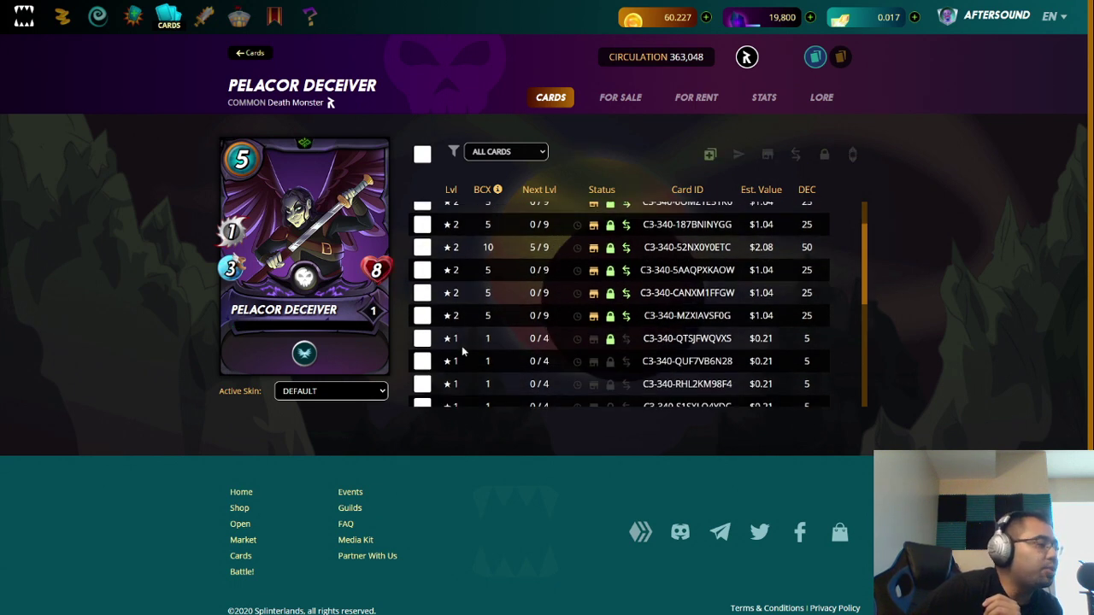
{"action": "scroll", "coordinate": [476, 344], "scroll_direction": "up", "scroll_amount": 1}
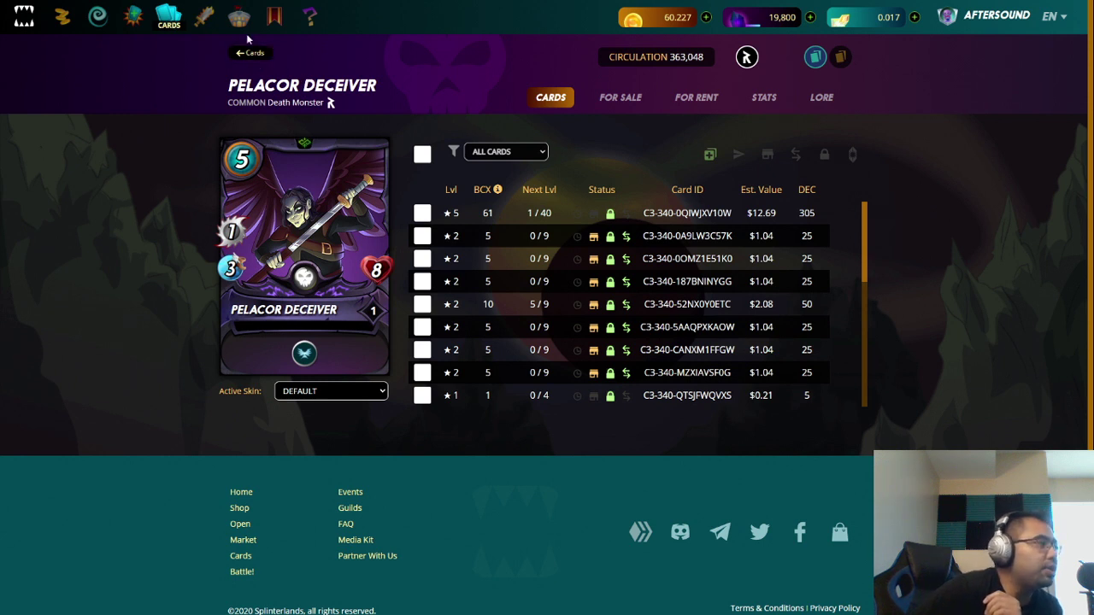
{"action": "key", "text": "ctrl+Tab"}
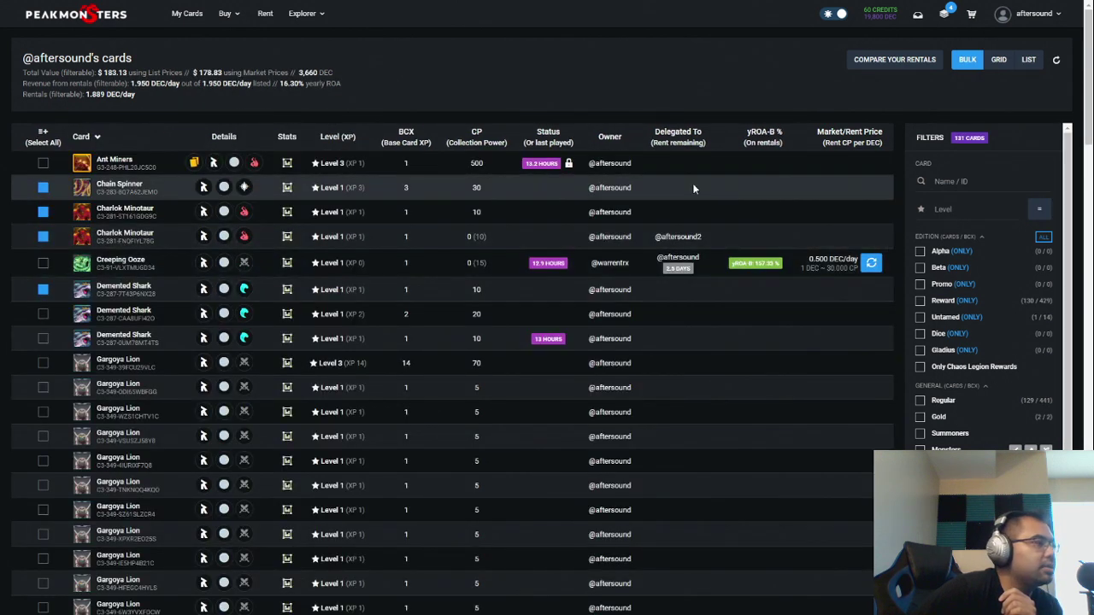
- Filter the PeakMonsters collection to Common rarity and check the unlock days on the lock icons
{"action": "scroll", "coordinate": [1003, 342], "scroll_direction": "down", "scroll_amount": 3}
{"action": "scroll", "coordinate": [1003, 342], "scroll_direction": "down", "scroll_amount": 1}
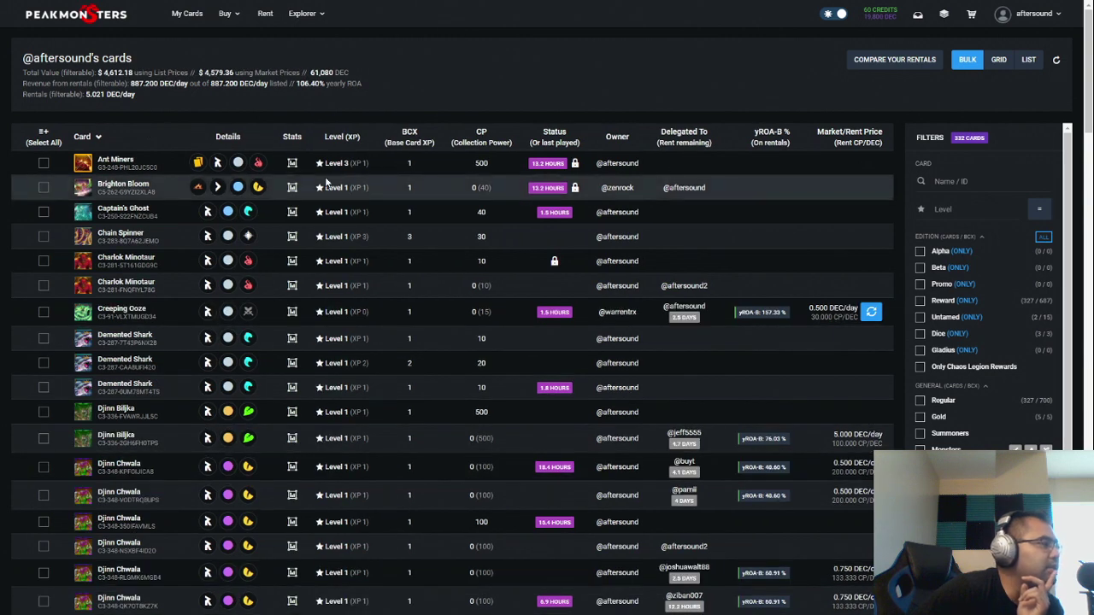
{"action": "scroll", "coordinate": [945, 282], "scroll_direction": "down", "scroll_amount": 2}
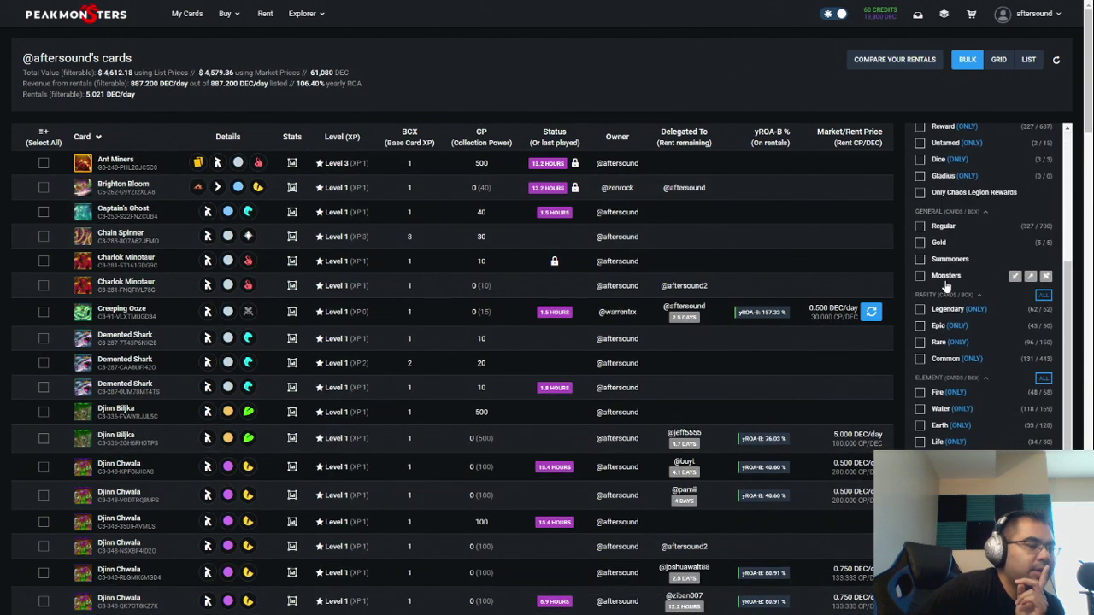
{"action": "scroll", "coordinate": [990, 428], "scroll_direction": "down", "scroll_amount": 5}
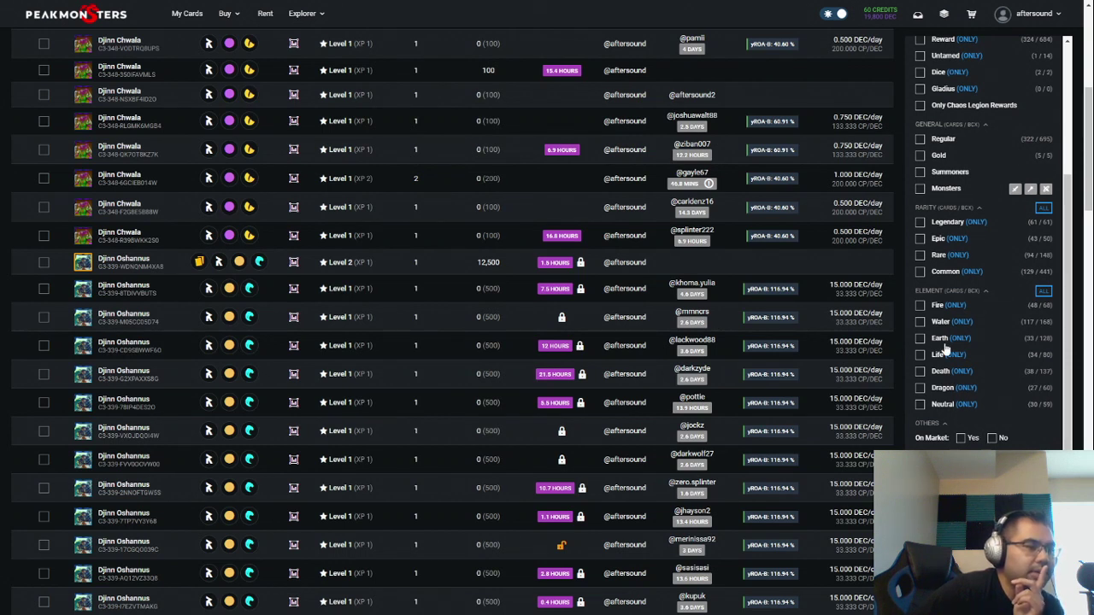
{"action": "left_click", "coordinate": [920, 271]}
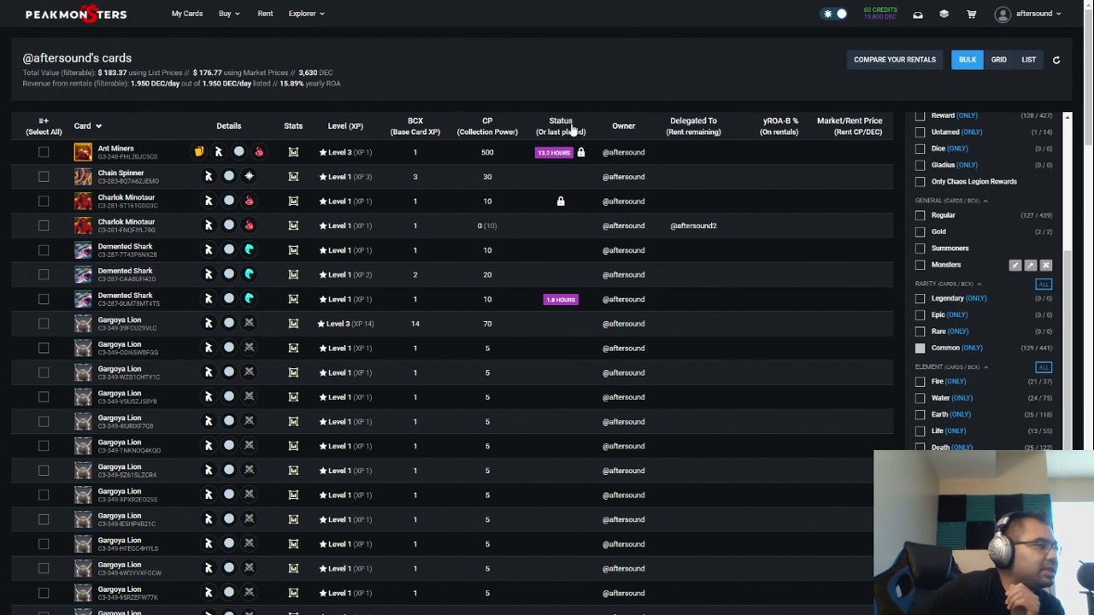
{"action": "mouse_move", "coordinate": [581, 160]}
{"action": "mouse_move", "coordinate": [561, 204]}
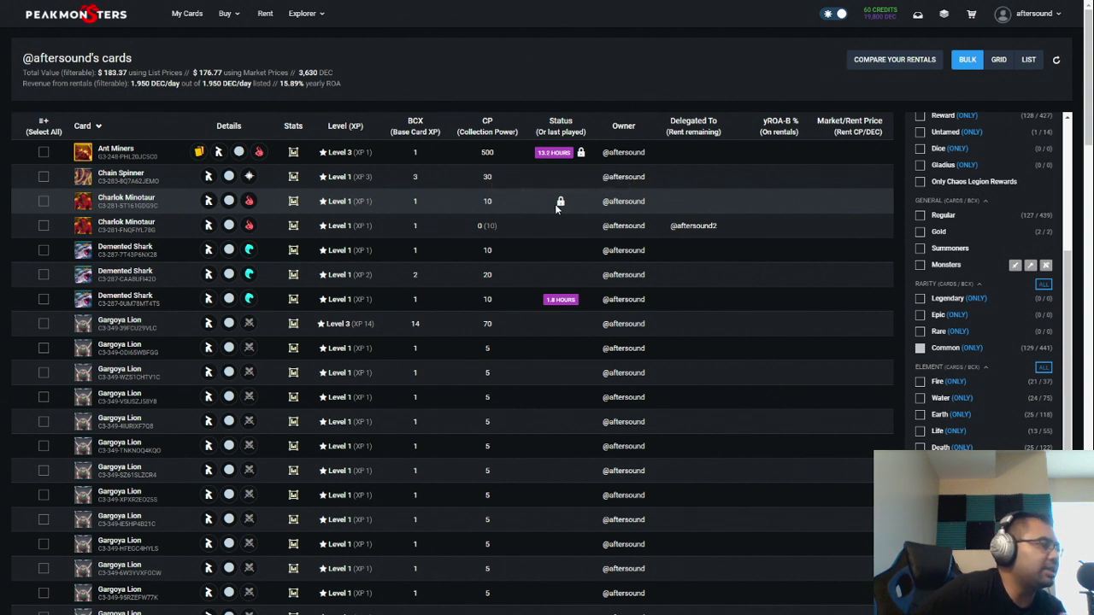
- Select one Charlok Minotaur, one Demented Shark and two Gargoya Lions, and show their extra actions
{"action": "left_click", "coordinate": [45, 227]}
{"action": "left_click", "coordinate": [44, 251]}
{"action": "left_click", "coordinate": [44, 323]}
{"action": "left_click", "coordinate": [44, 348]}
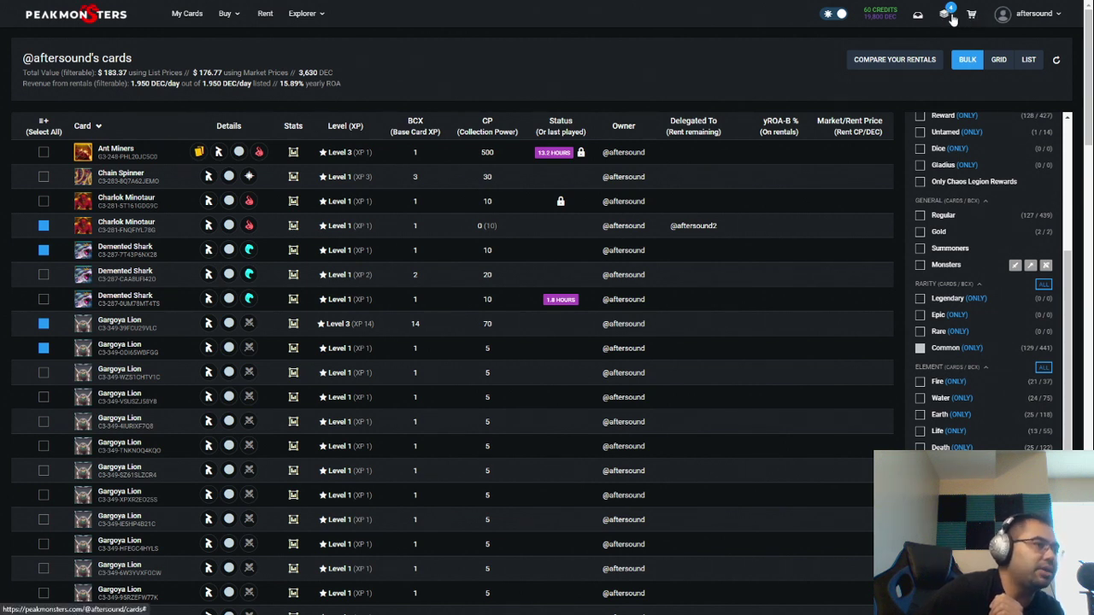
{"action": "left_click", "coordinate": [944, 16]}
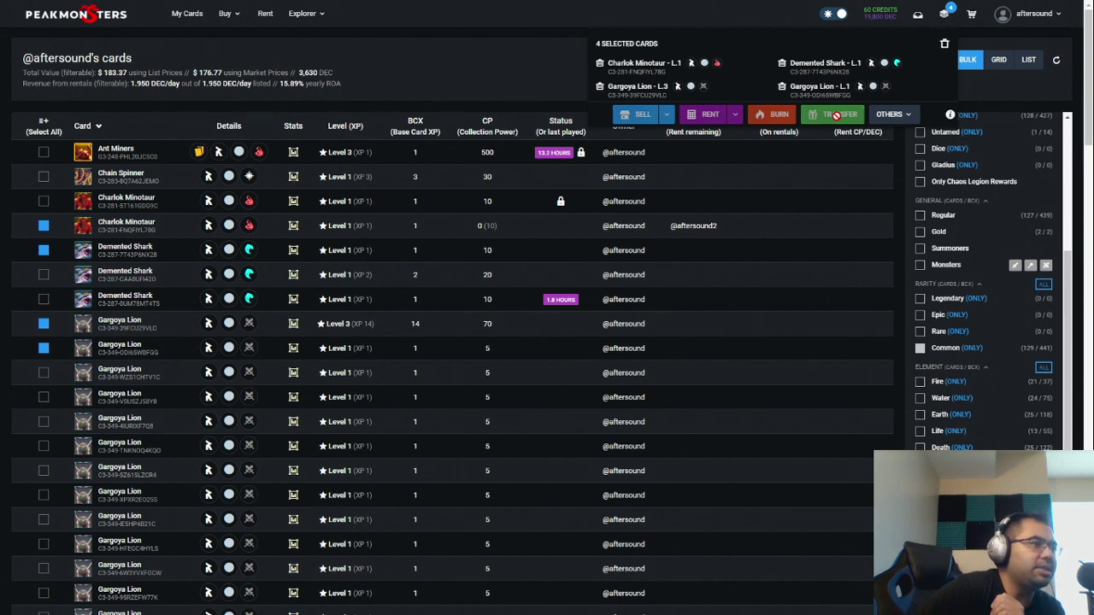
{"action": "left_click", "coordinate": [911, 117]}
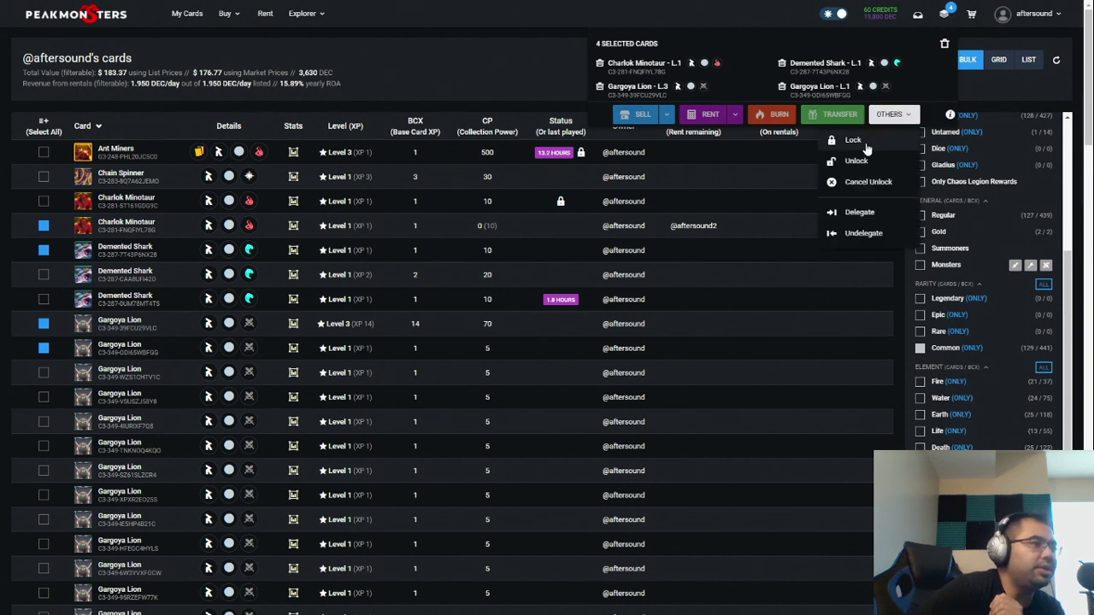
- Lock the four selected cards with 3 unlock days instead of 5 and approve in Hive Keychain
{"action": "left_click", "coordinate": [863, 143]}
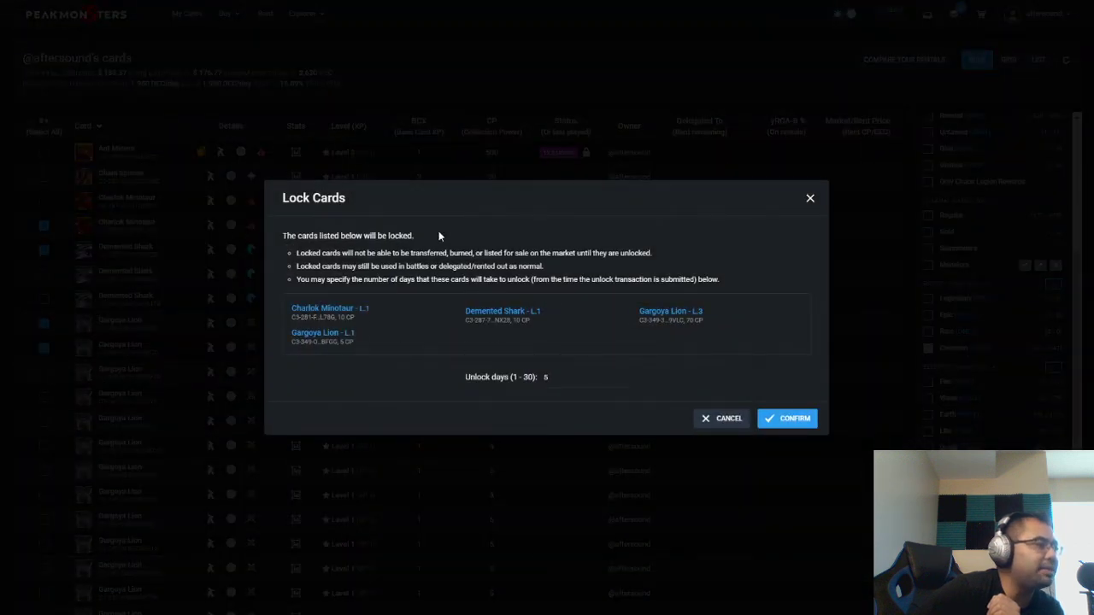
{"action": "left_click", "coordinate": [496, 377]}
{"action": "key", "text": "BackSpace"}
{"action": "type", "text": "3"}
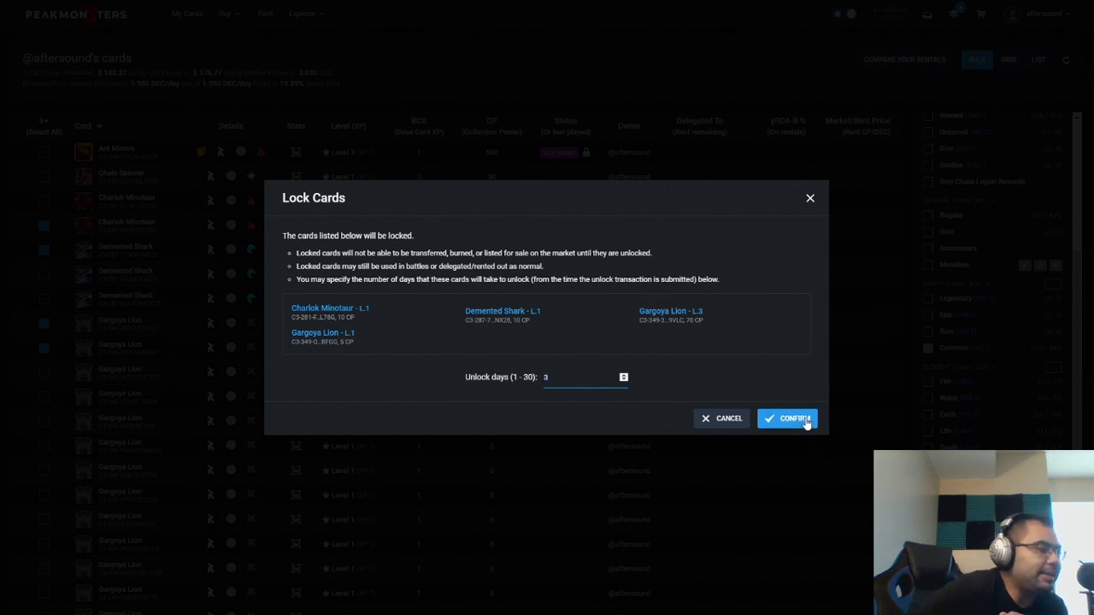
{"action": "left_click", "coordinate": [804, 419]}
{"action": "left_click", "coordinate": [1034, 282]}
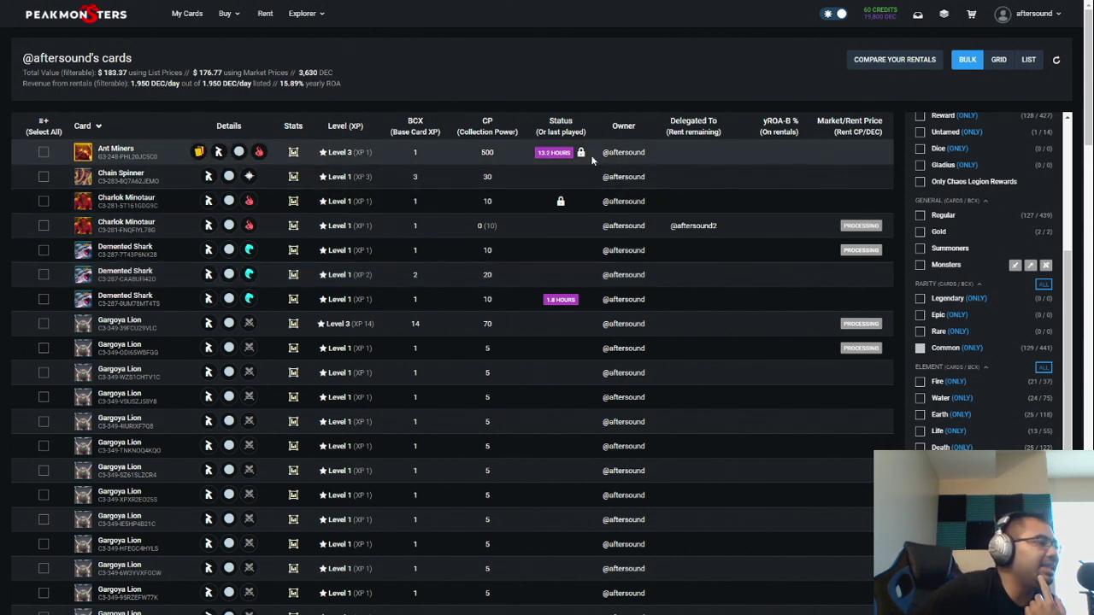
{"action": "mouse_move", "coordinate": [582, 154]}
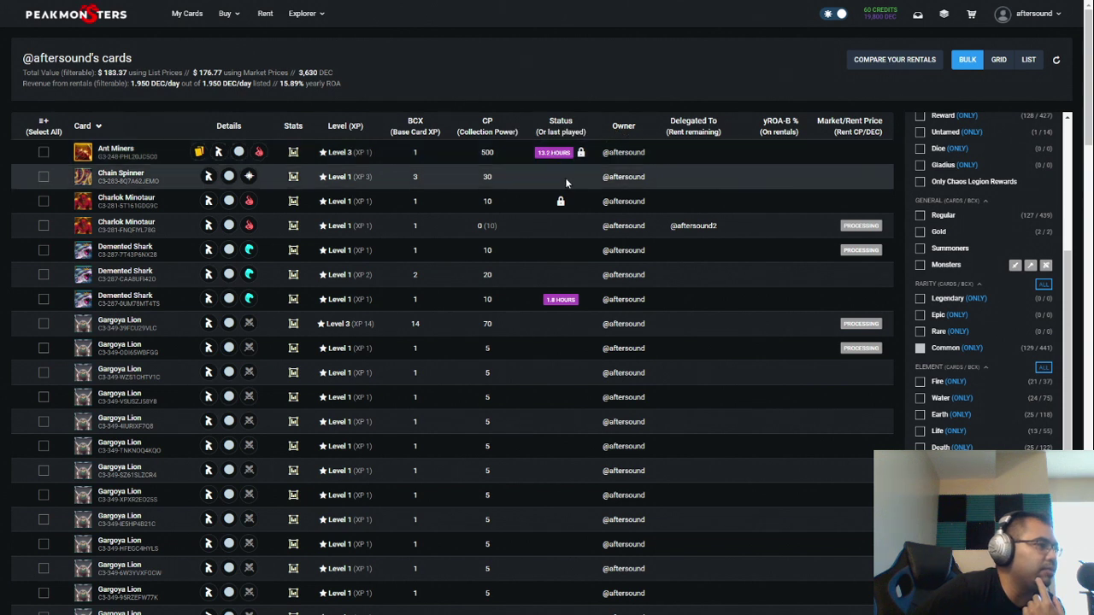
{"action": "mouse_move", "coordinate": [561, 203]}
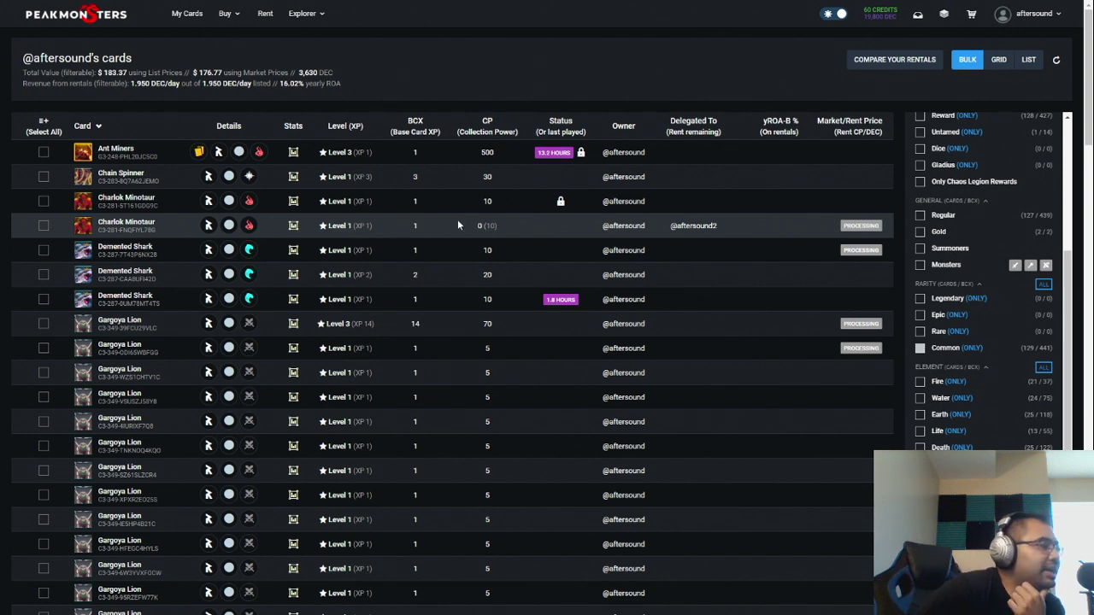
{"action": "scroll", "coordinate": [454, 218], "scroll_direction": "down", "scroll_amount": 1}
{"action": "scroll", "coordinate": [444, 215], "scroll_direction": "down", "scroll_amount": 2}
{"action": "scroll", "coordinate": [444, 214], "scroll_direction": "up", "scroll_amount": 3}
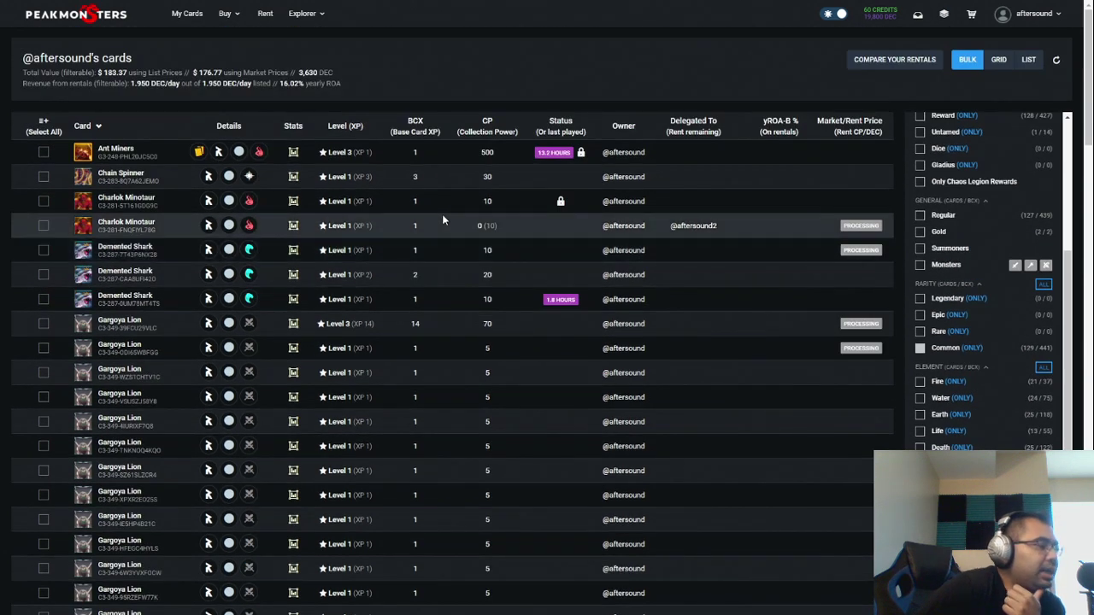